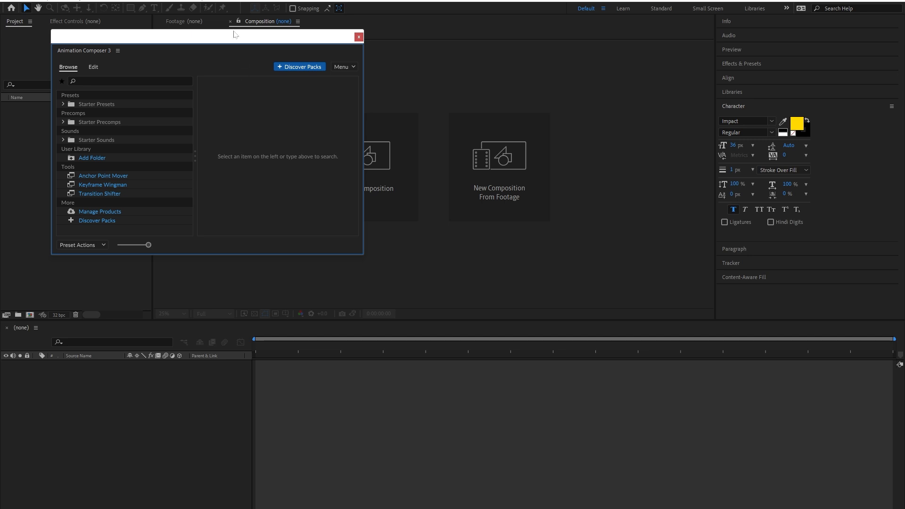
Close the Animation Composer 3 window and open the recent project "after logo"
drag(234, 34, 490, 276)
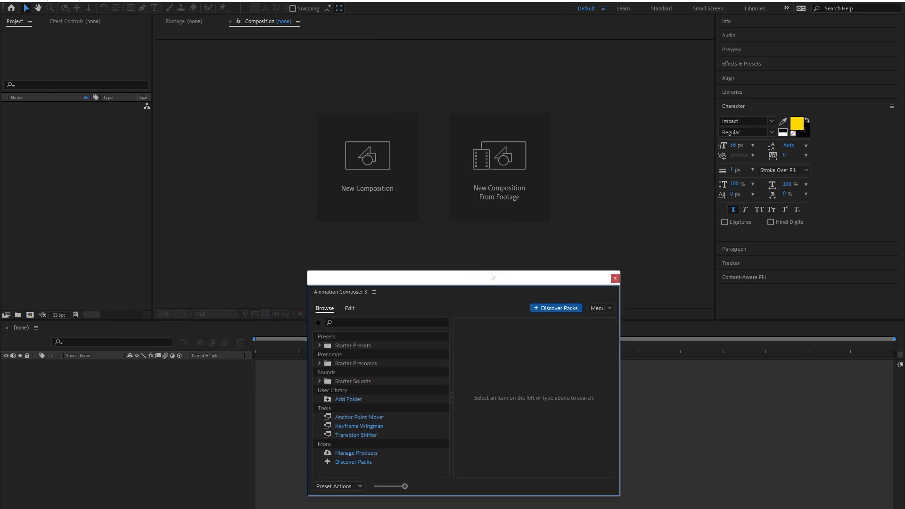
click(615, 279)
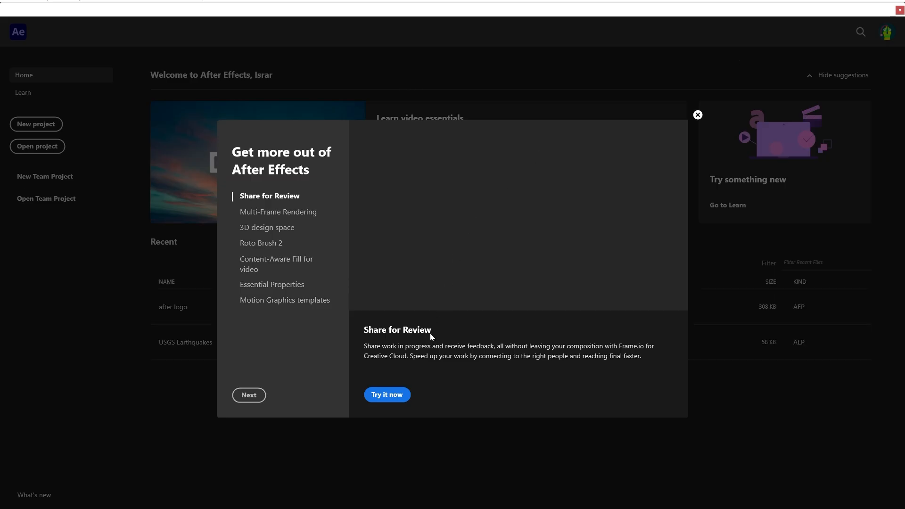
click(248, 403)
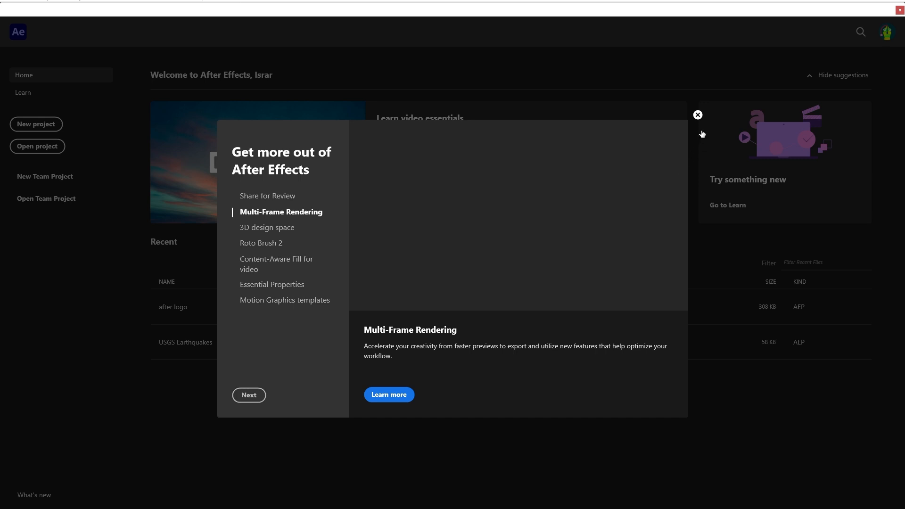
click(698, 115)
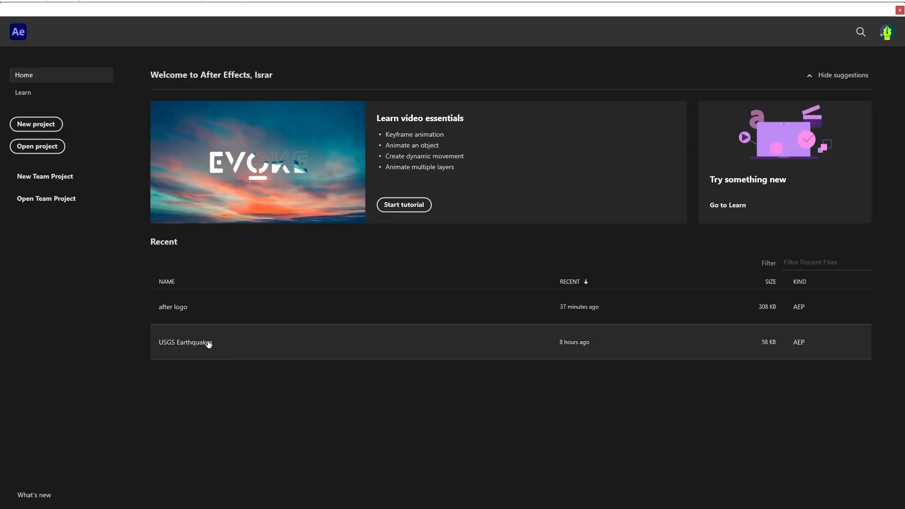
click(210, 310)
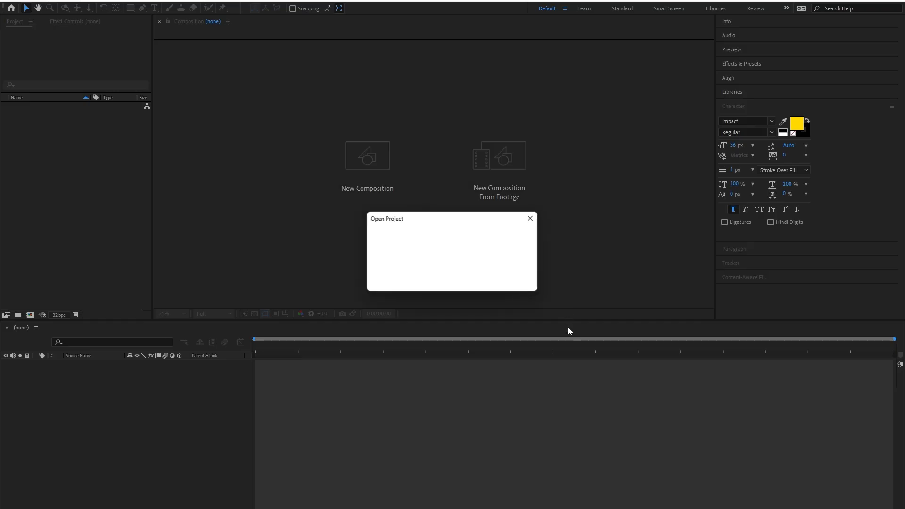
click(542, 272)
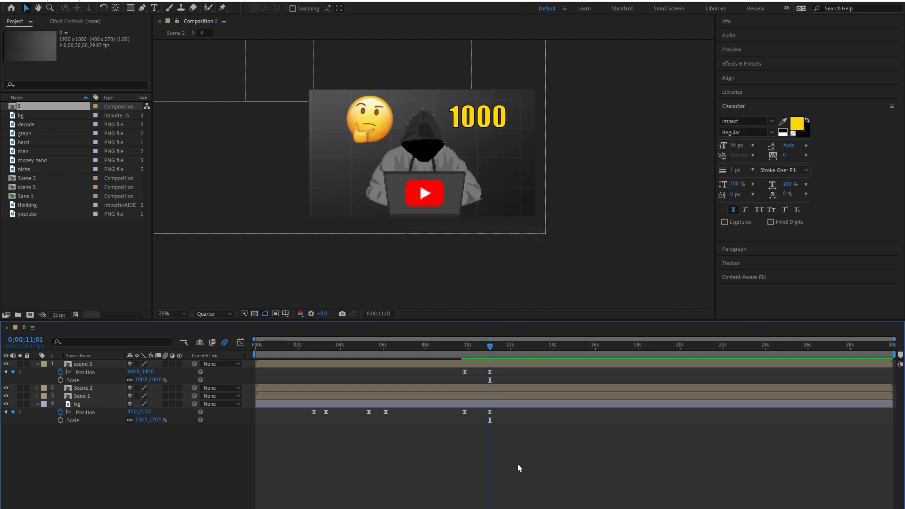
Move the playhead to the start of composition 0 and preview its animation for about two seconds
drag(518, 464, 231, 360)
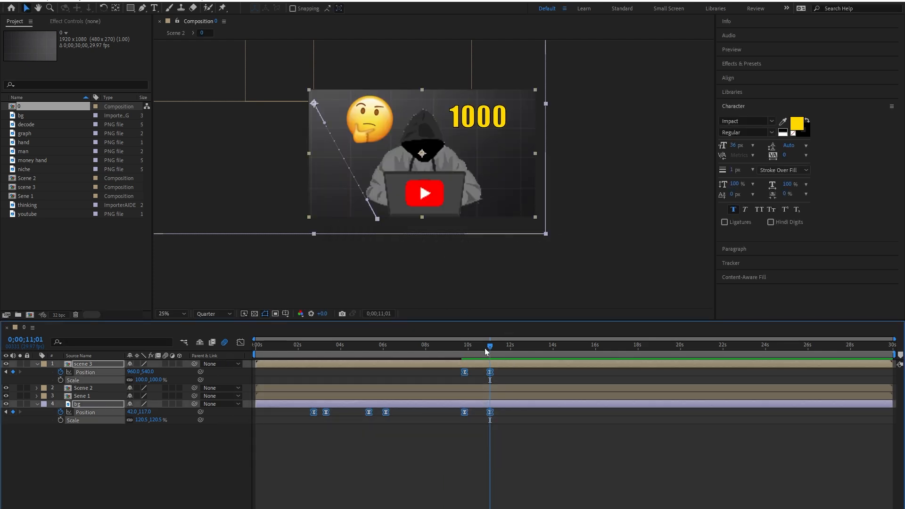
drag(485, 350, 206, 375)
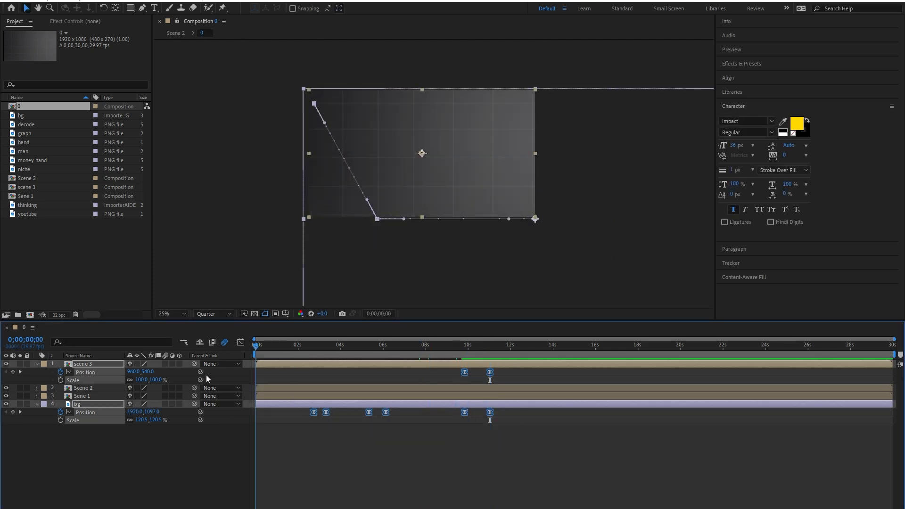
click(542, 462)
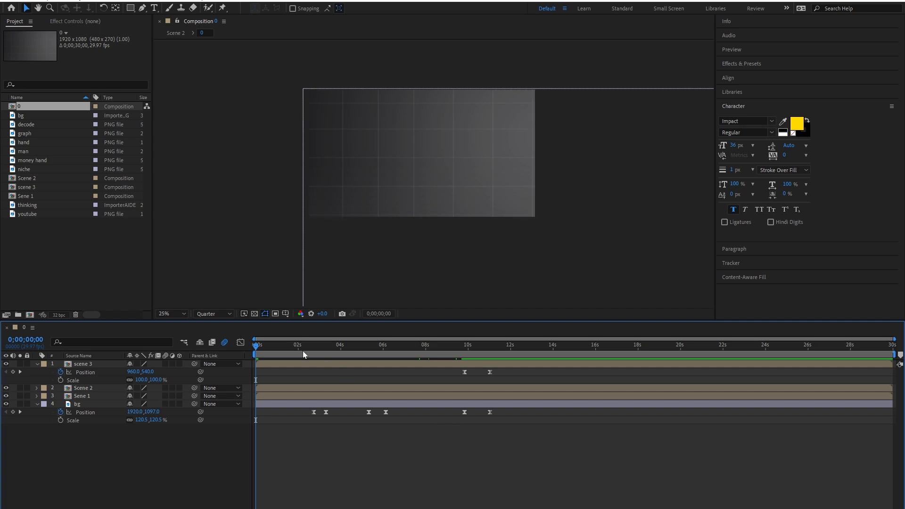
click(224, 319)
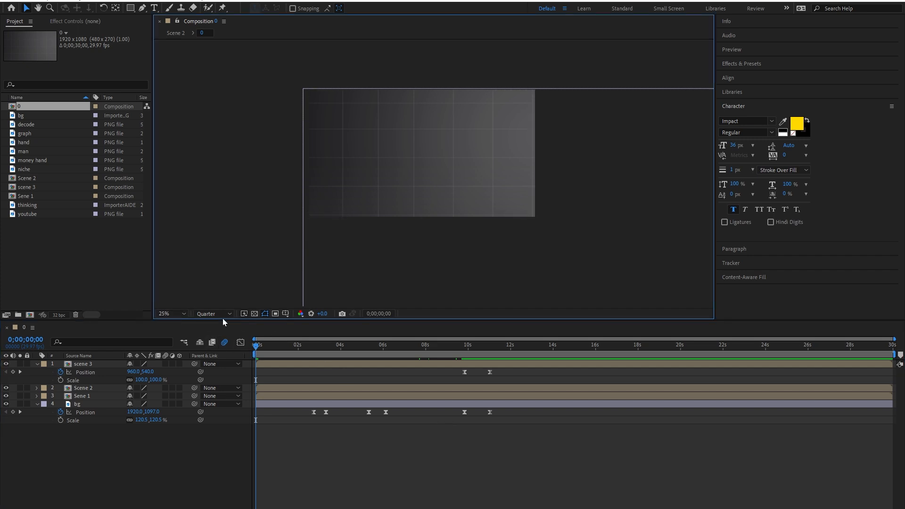
click(229, 315)
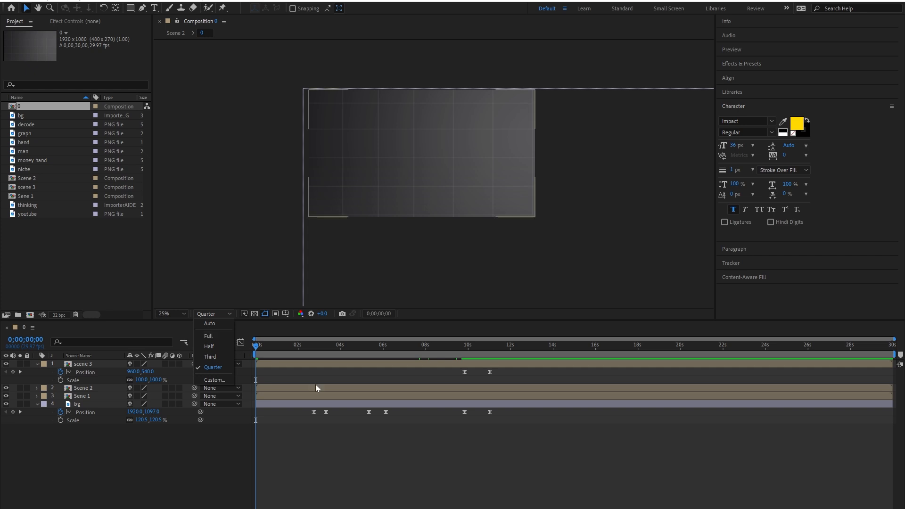
click(449, 476)
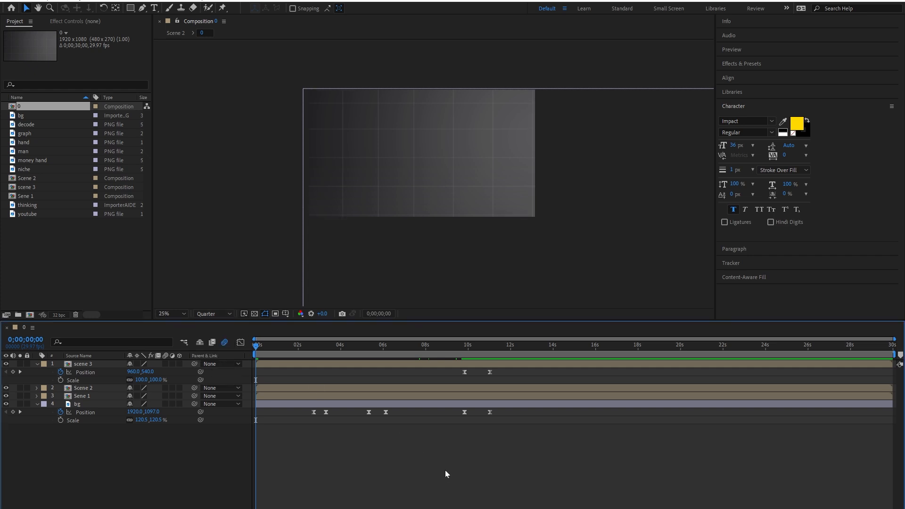
key(space)
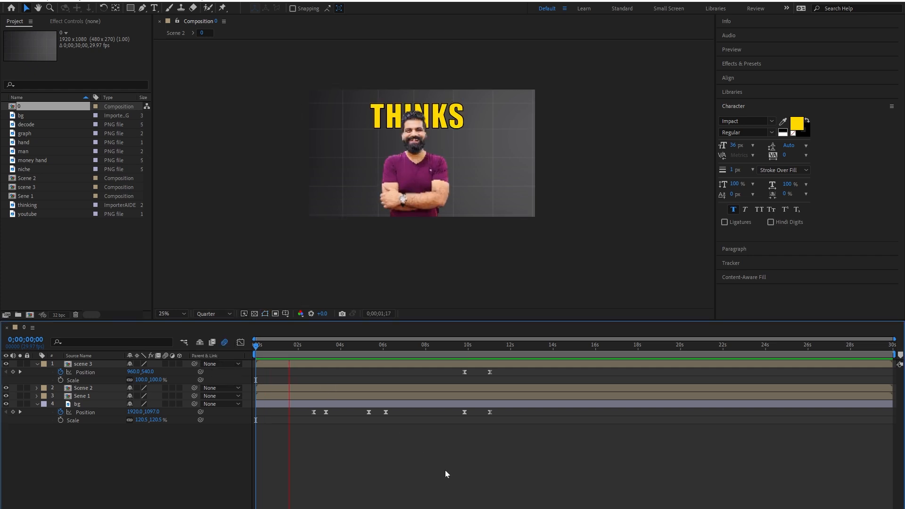
key(space)
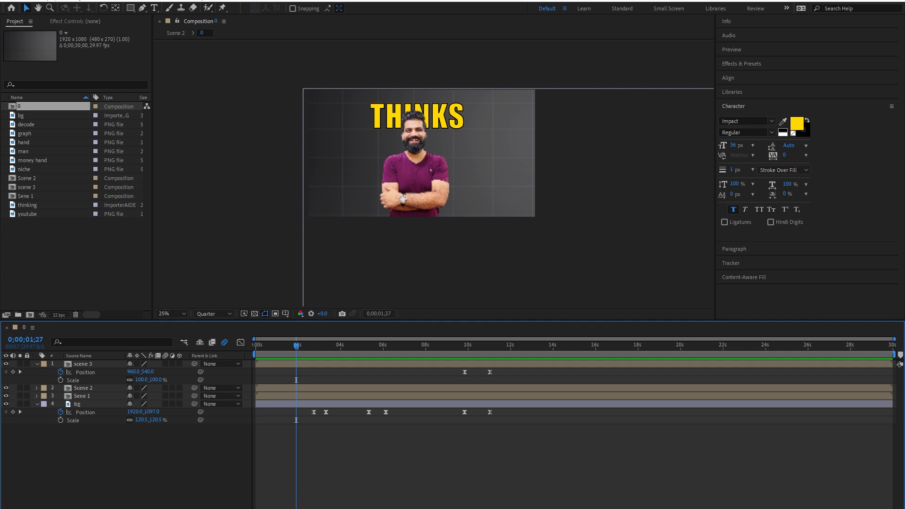
Open the Animation Composer 3 window and place it over the lower middle of the workspace
click(183, 3)
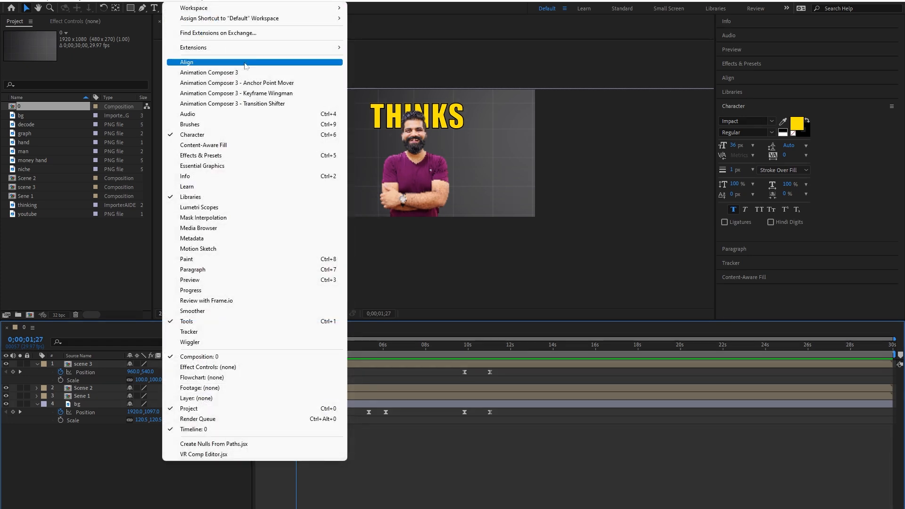
click(282, 73)
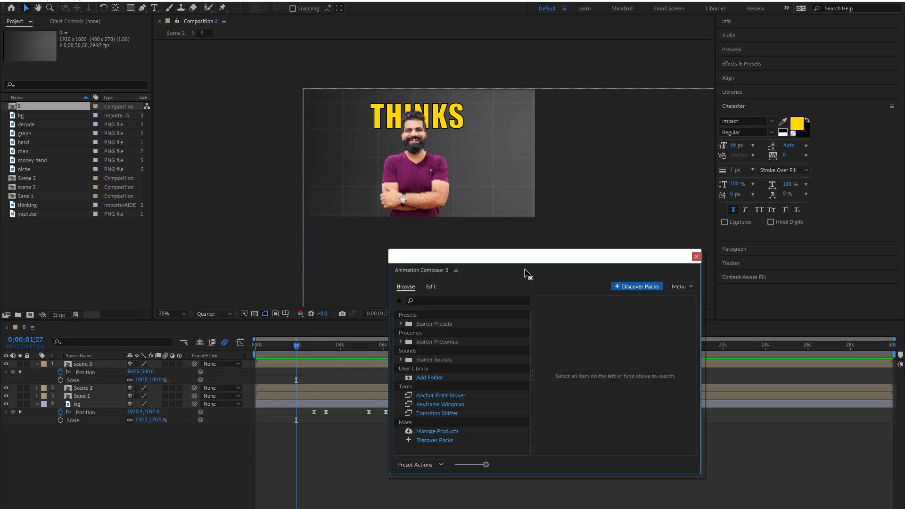
drag(529, 251, 465, 194)
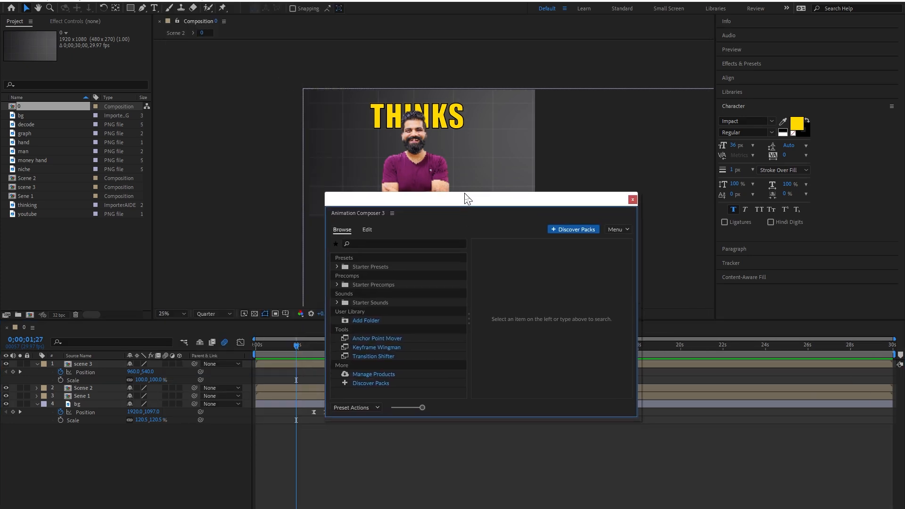
Browse the 2D layer transitions in Starter Presets and preview Bounce Scale From Anchor Point
click(338, 267)
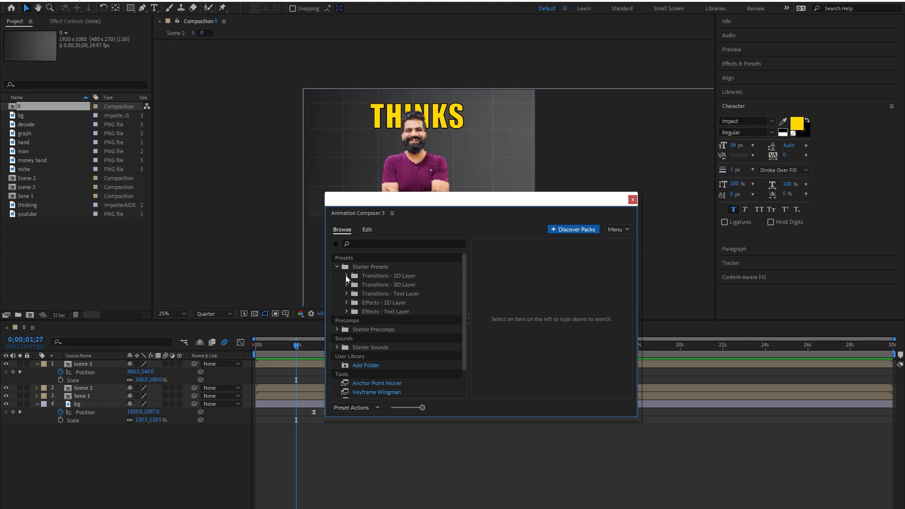
click(346, 276)
click(382, 287)
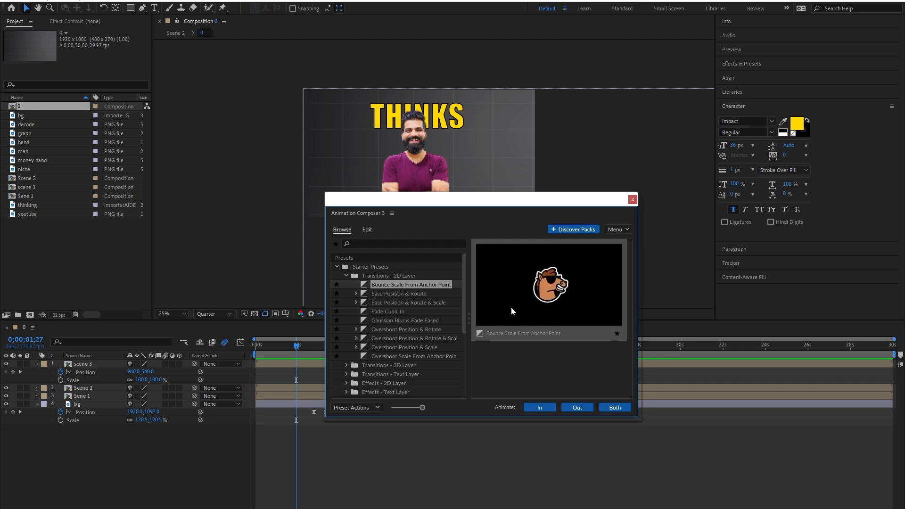
click(347, 276)
click(347, 275)
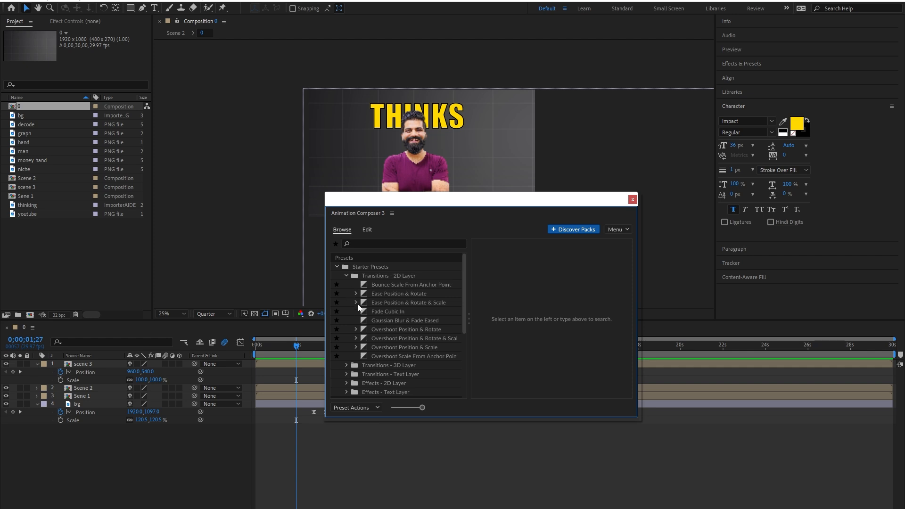
Preview the Bottom and Right variants of Ease Position & Rotate and the Bottom variant of Overshoot Position & Rotate, then collapse Starter Presets
click(358, 301)
click(356, 294)
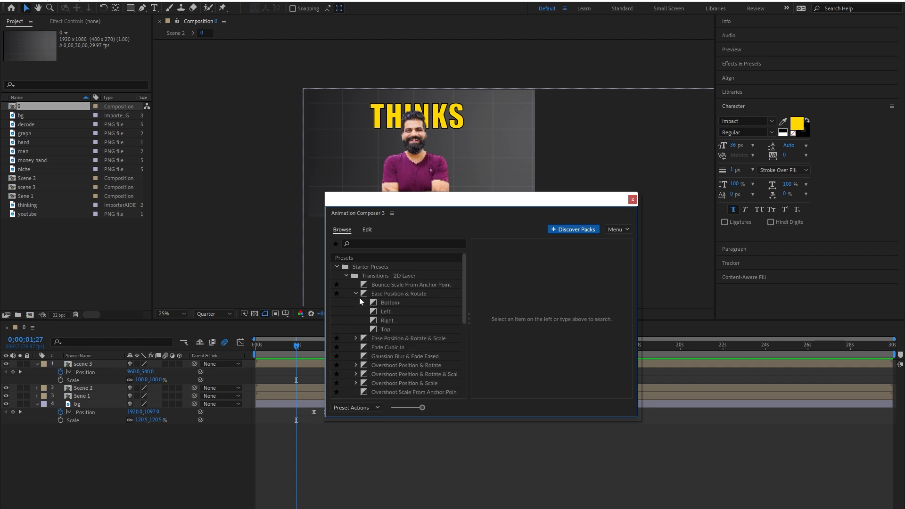
click(387, 306)
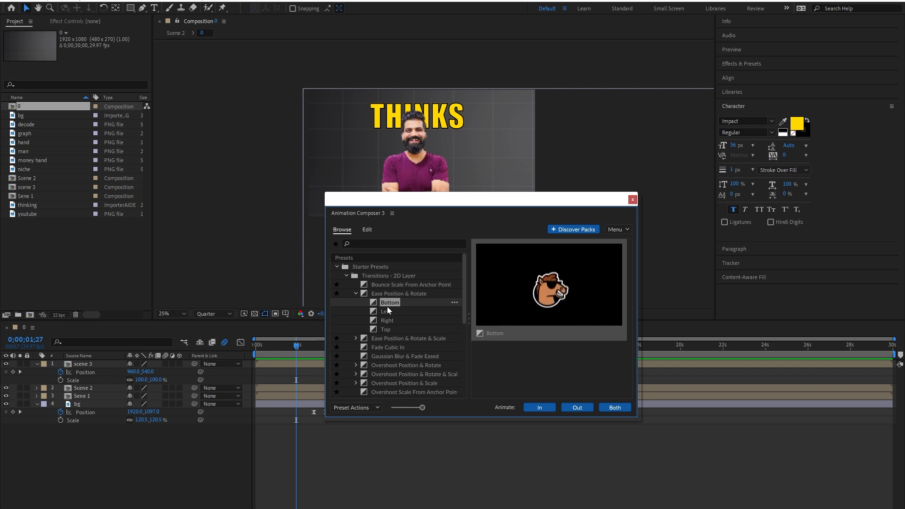
click(381, 319)
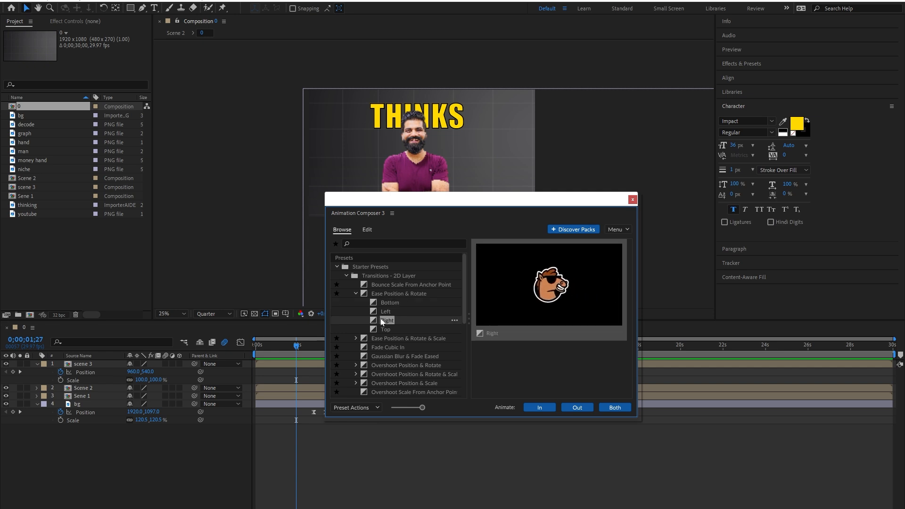
click(357, 294)
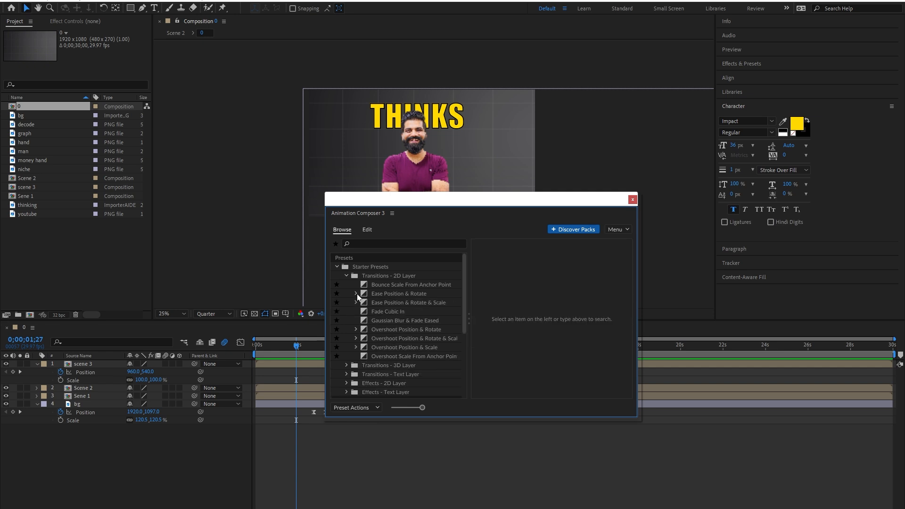
click(356, 330)
click(378, 341)
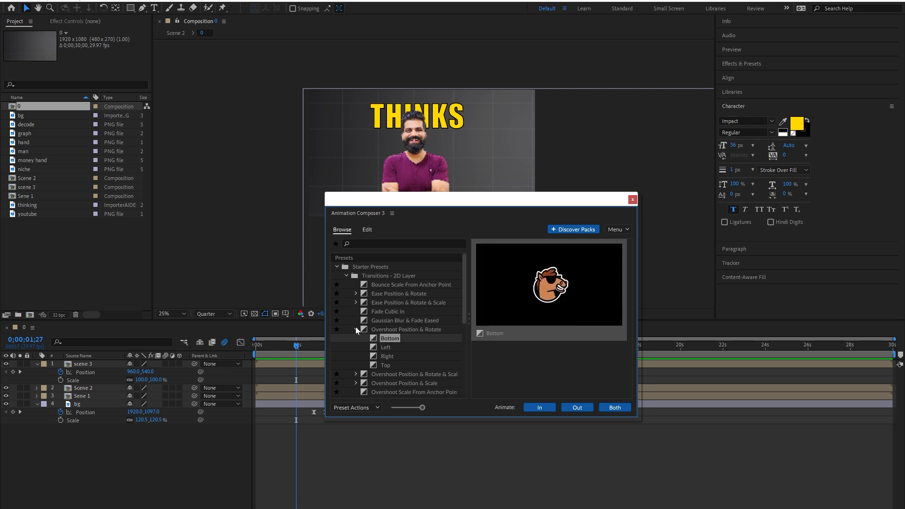
click(338, 267)
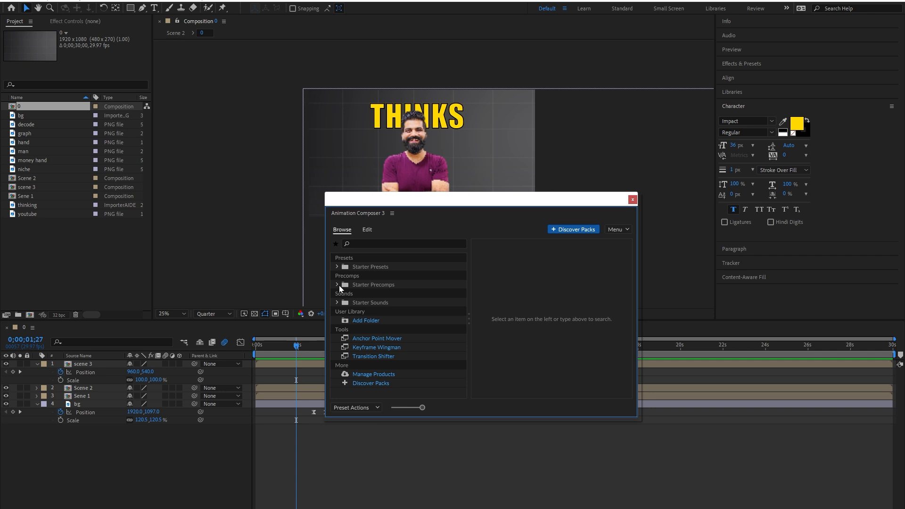
Preview several one-line fill text boxes in Starter Precomps, from 1-Line Fill Text Box 1 - Up to 1-Line Fill Text Box 3 - Right
click(338, 285)
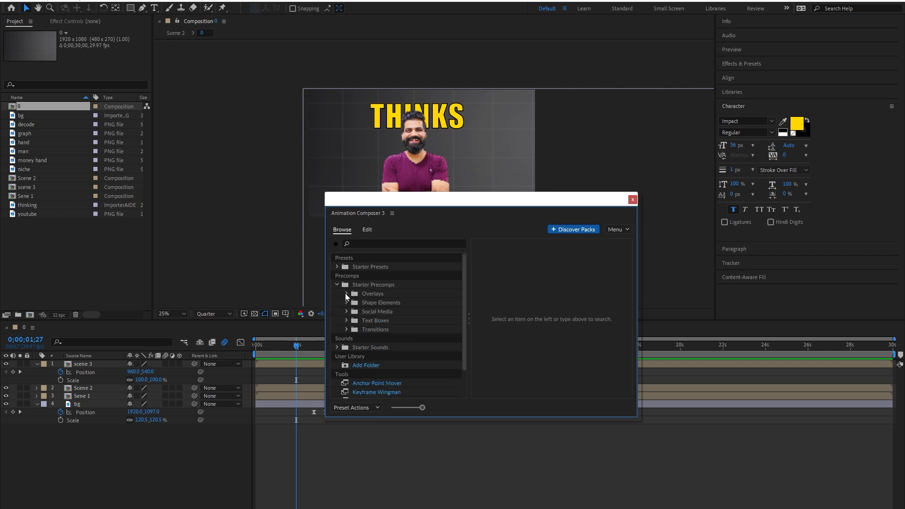
click(346, 321)
click(379, 337)
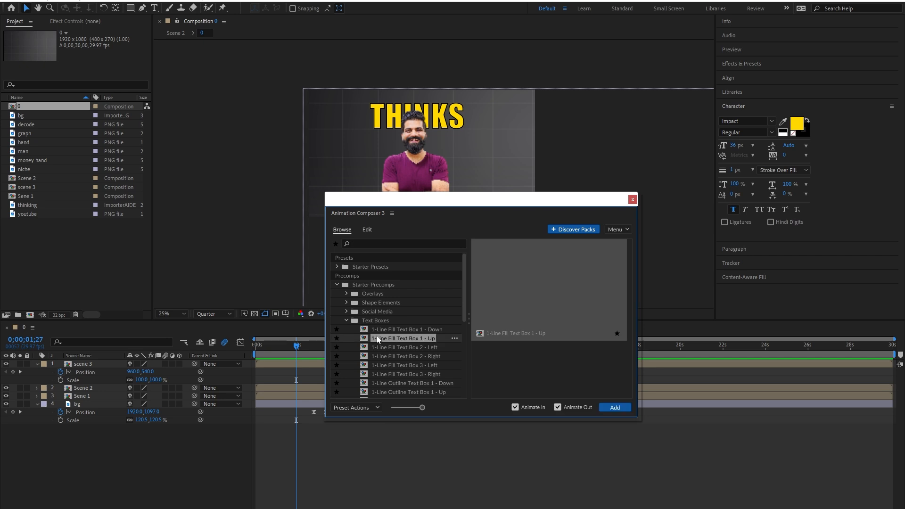
click(384, 330)
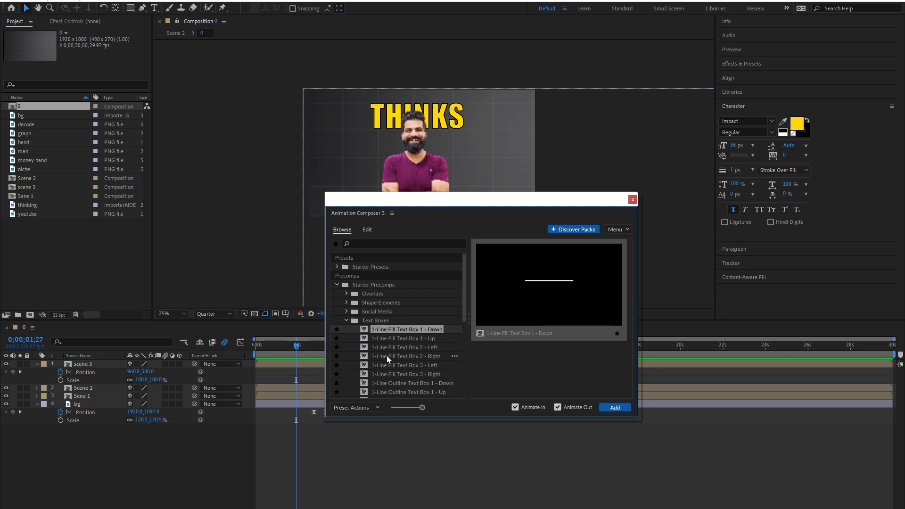
click(387, 356)
click(396, 374)
Preview the right-hand variants of 1-Line Outline Text Box 2 and 3 and both multiline text boxes in Starter Precomps
scroll(395, 375, down, 2)
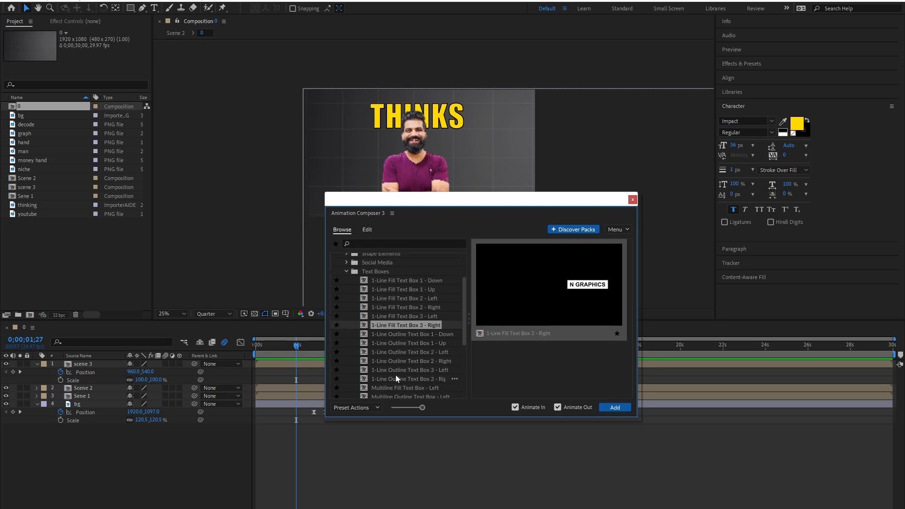
click(402, 361)
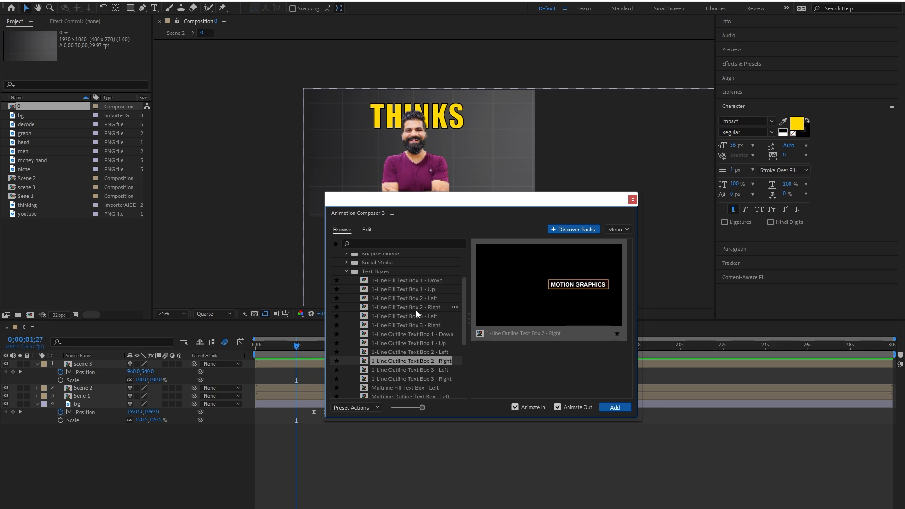
scroll(416, 310, down, 3)
click(399, 306)
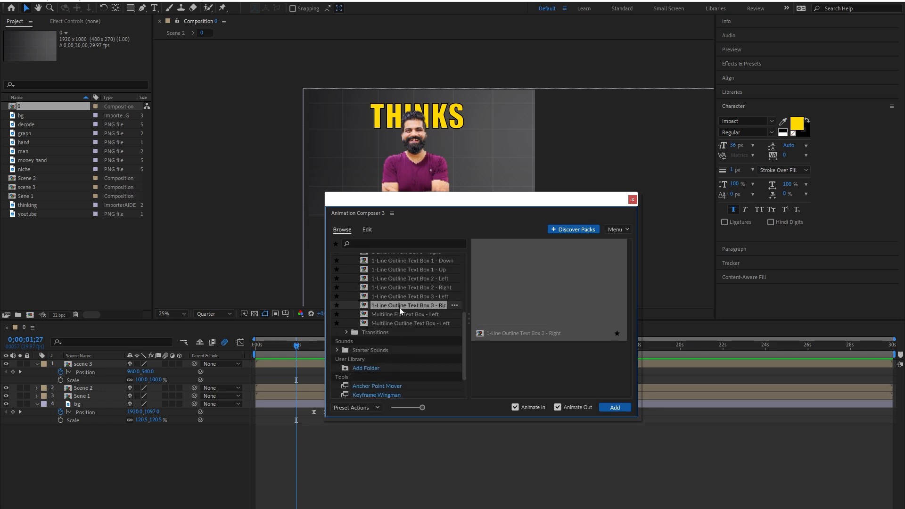
click(400, 322)
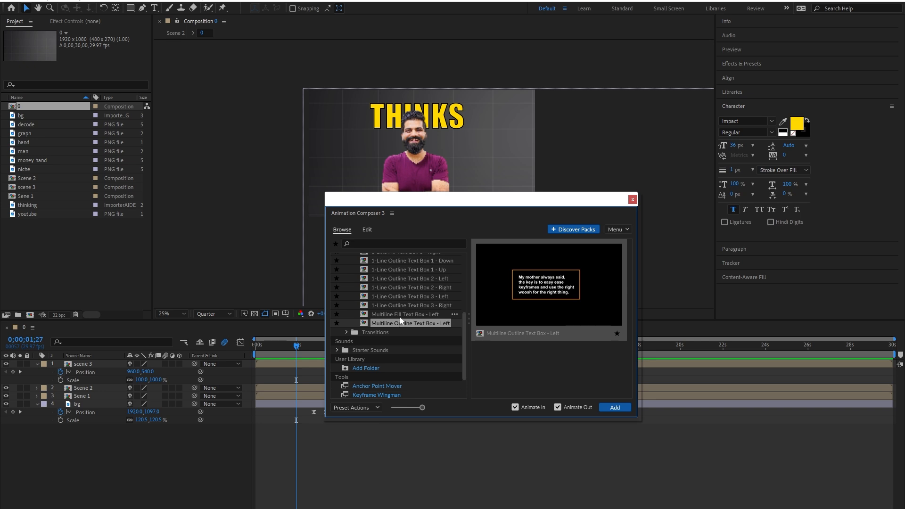
click(401, 313)
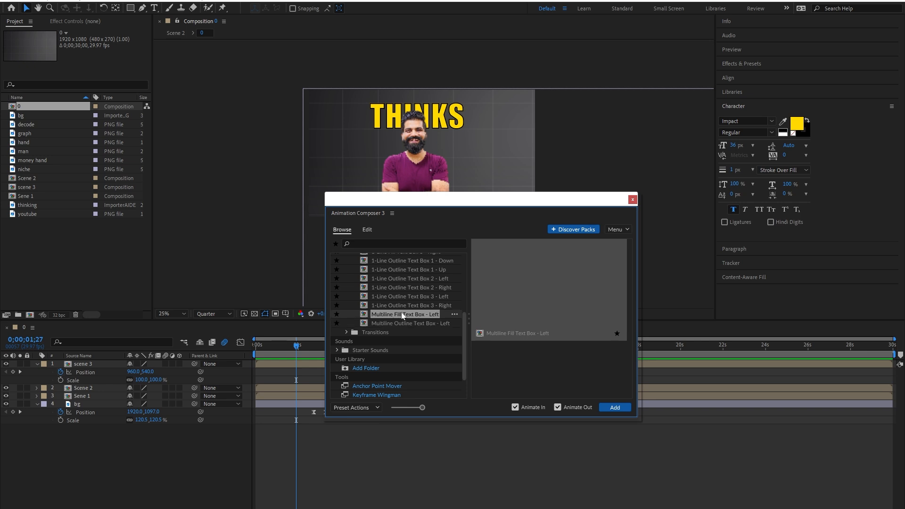
Preview the Zoom & Twirl & Chroma Split, Simple Distorted Zoom Out and Generated Light Leak 2 transitions in Starter Precomps
click(349, 330)
scroll(368, 340, down, 3)
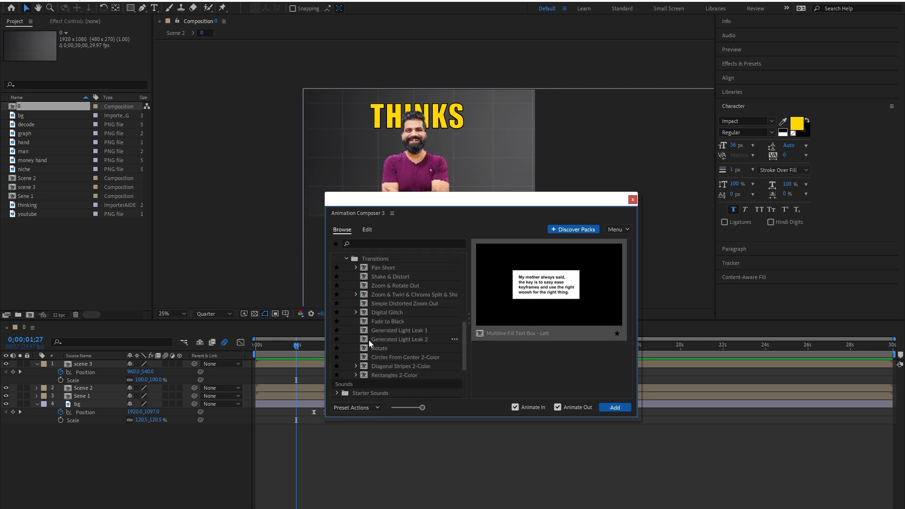
click(380, 293)
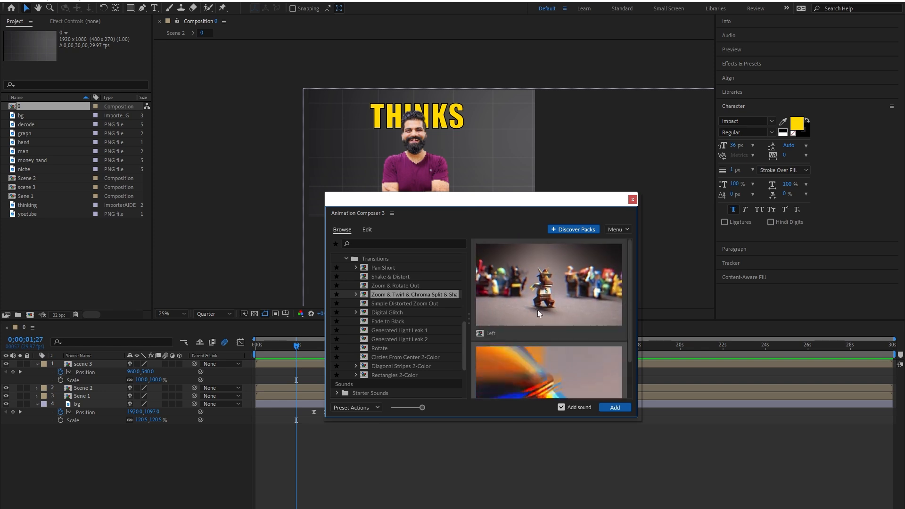
click(406, 324)
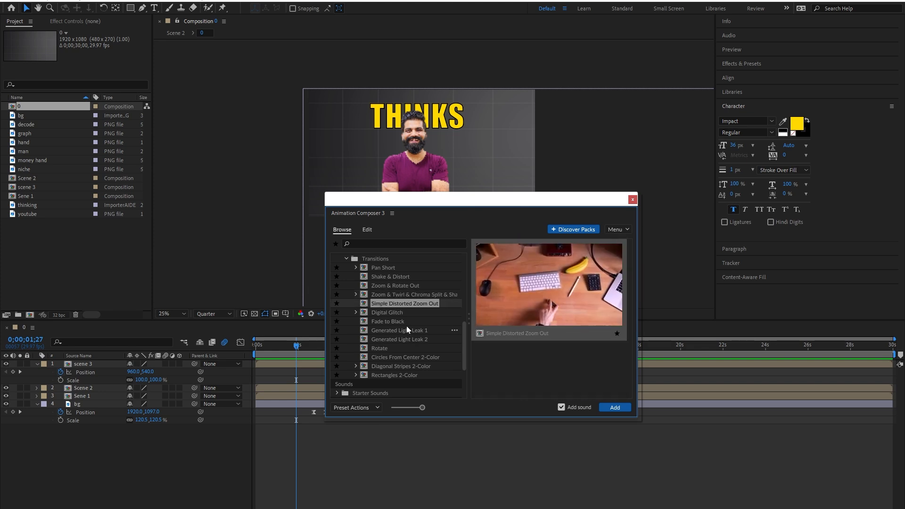
click(400, 339)
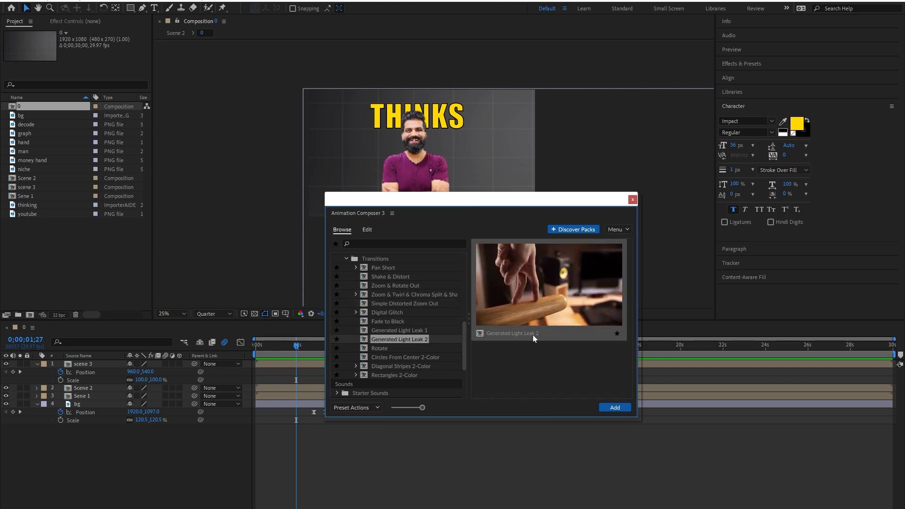
scroll(401, 357, down, 3)
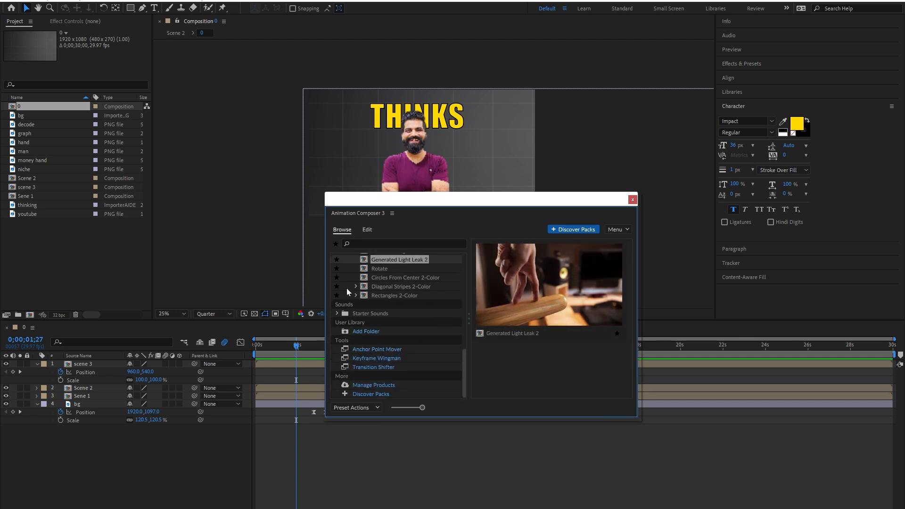
Preview the Bottom and Left variants of the Rectangles 2-Color transition and collapse Starter Precomps
click(373, 293)
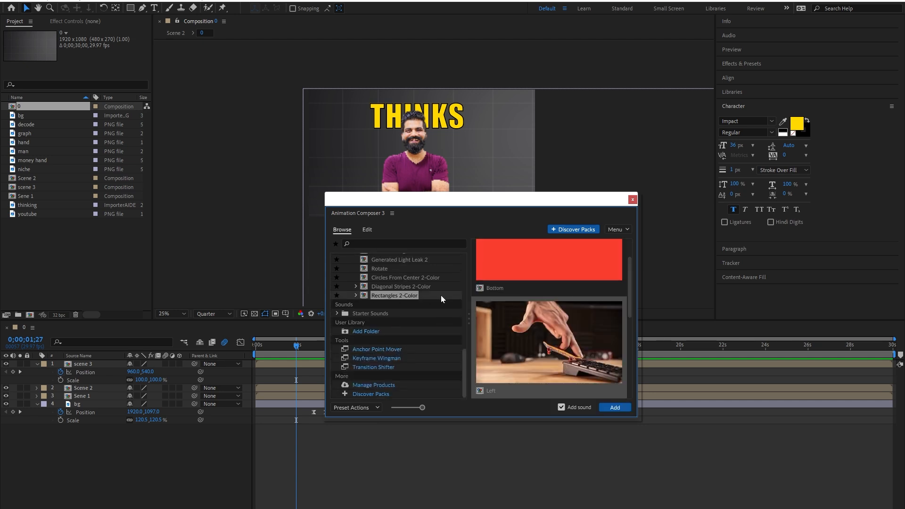
scroll(420, 298, up, 3)
scroll(408, 298, down, 3)
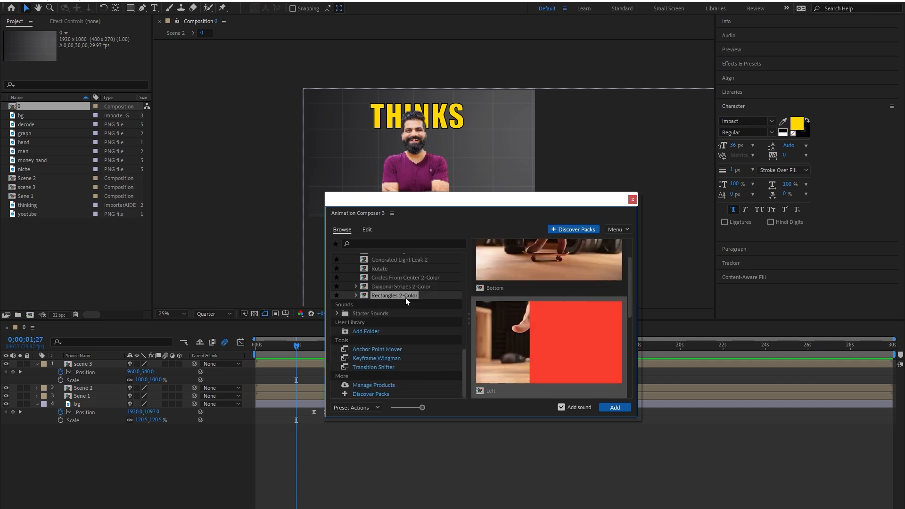
scroll(402, 298, up, 10)
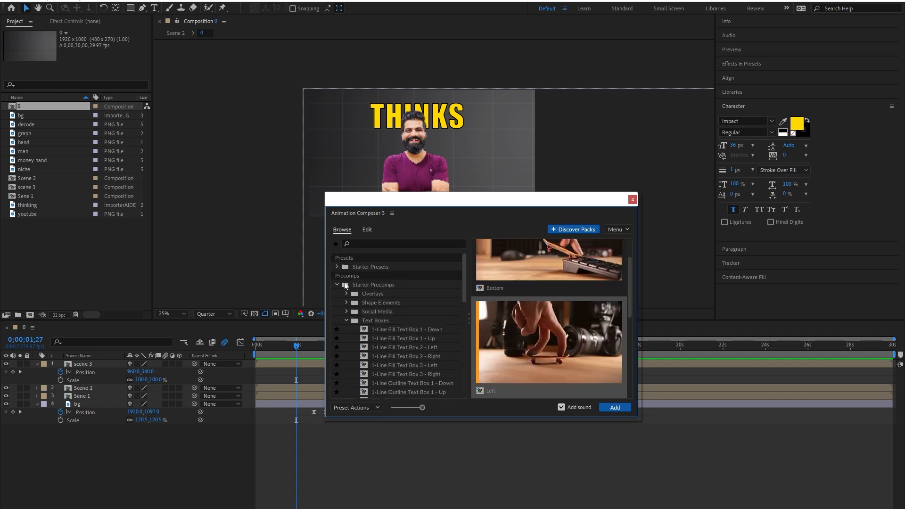
click(337, 285)
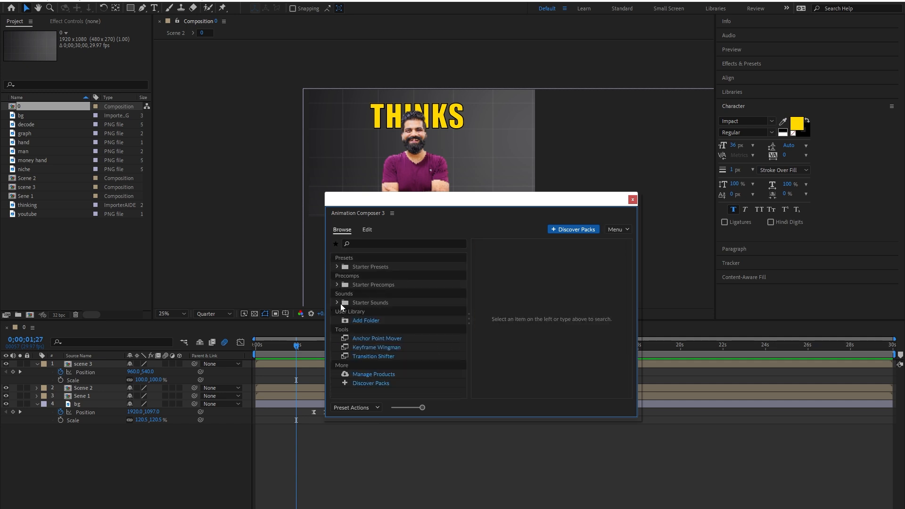
Expand Starter Sounds and look through its sound categories from Approach to Transition
click(337, 303)
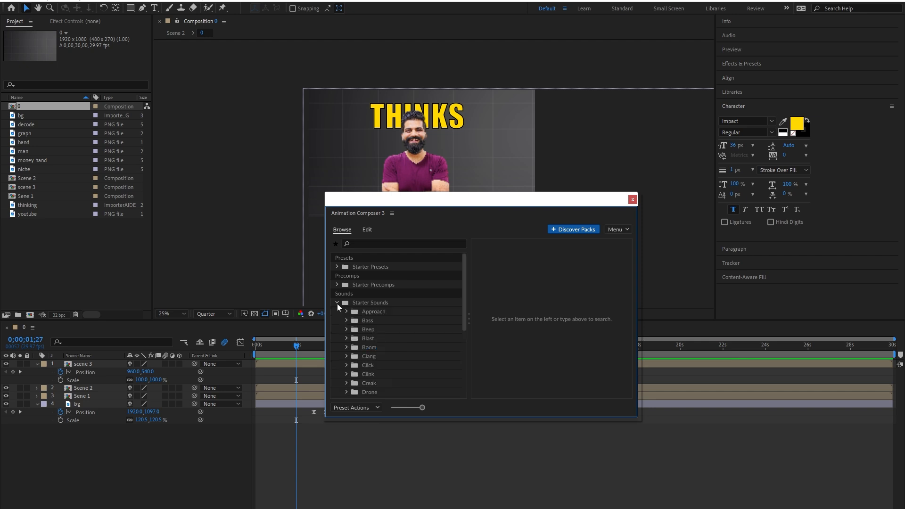
scroll(387, 335, down, 3)
scroll(387, 336, down, 2)
scroll(383, 343, up, 5)
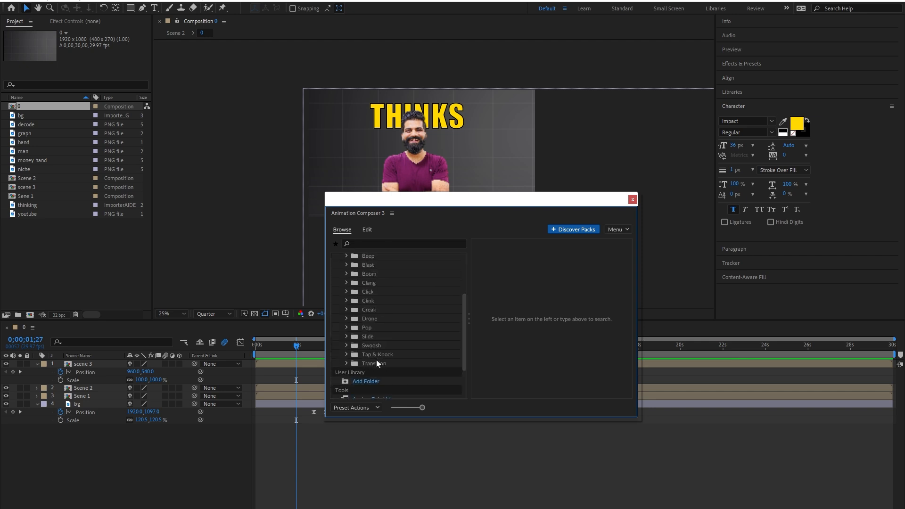
scroll(372, 326, up, 2)
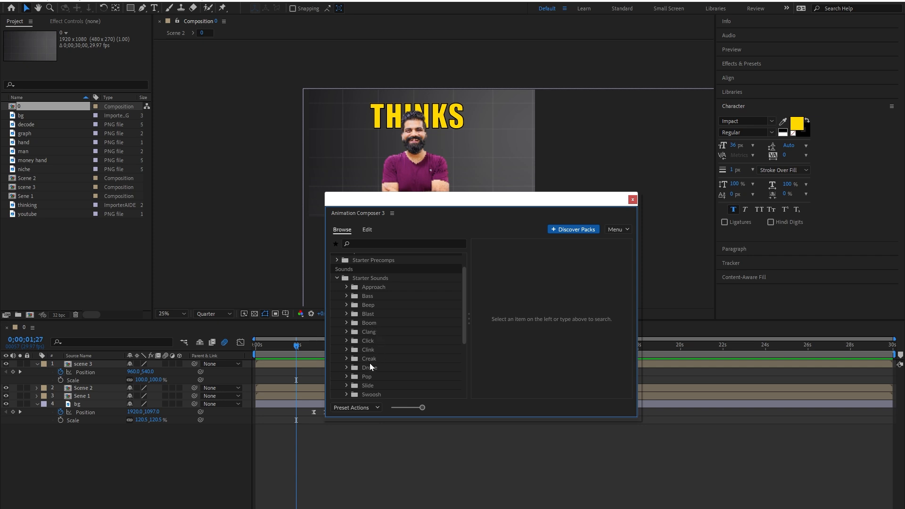
Preview Arpeggiated UI Beep 06, Single UI Beep 02 and Single UI Beep 28 in the Beep sounds, and expand the Blast category
click(348, 305)
click(370, 316)
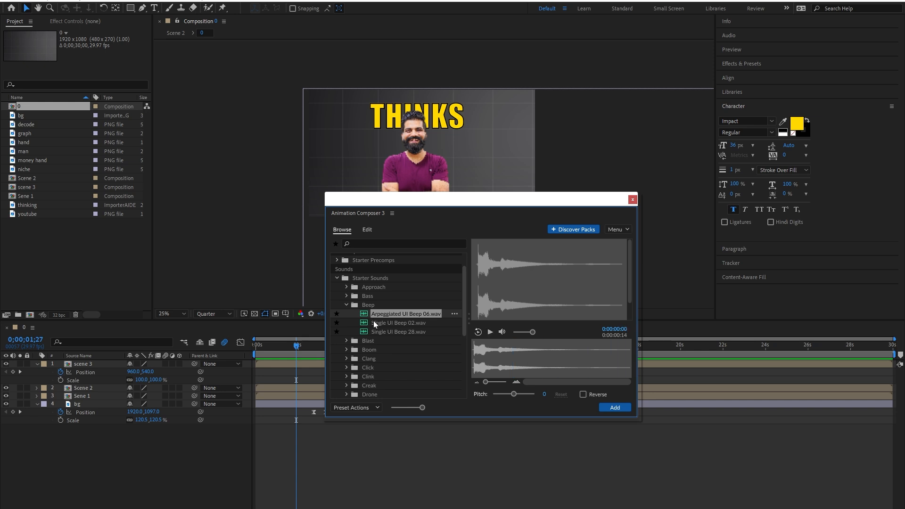
click(374, 324)
click(375, 331)
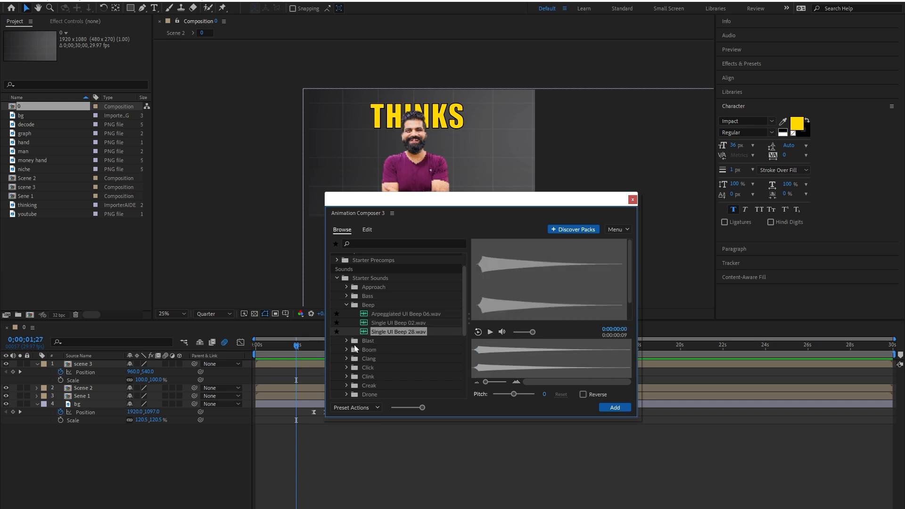
click(347, 340)
Collapse Starter Sounds and close the Animation Composer 3 window
click(340, 282)
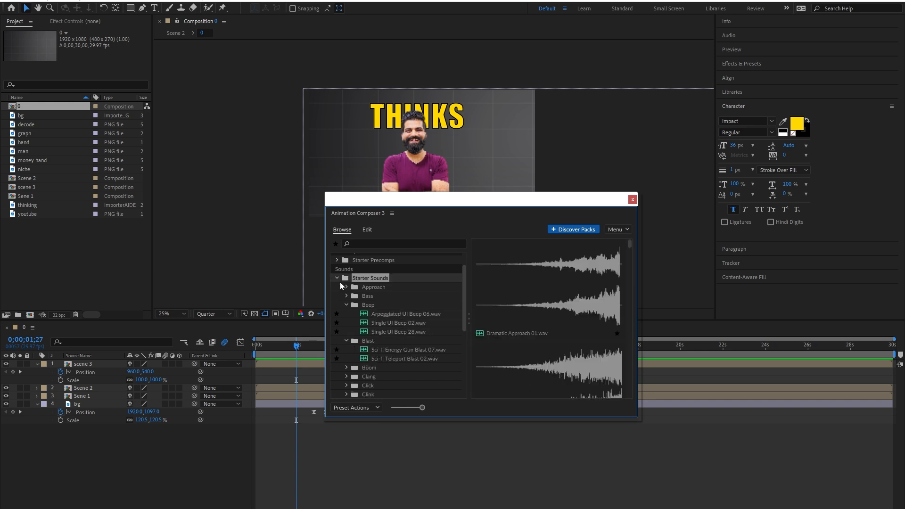
click(338, 280)
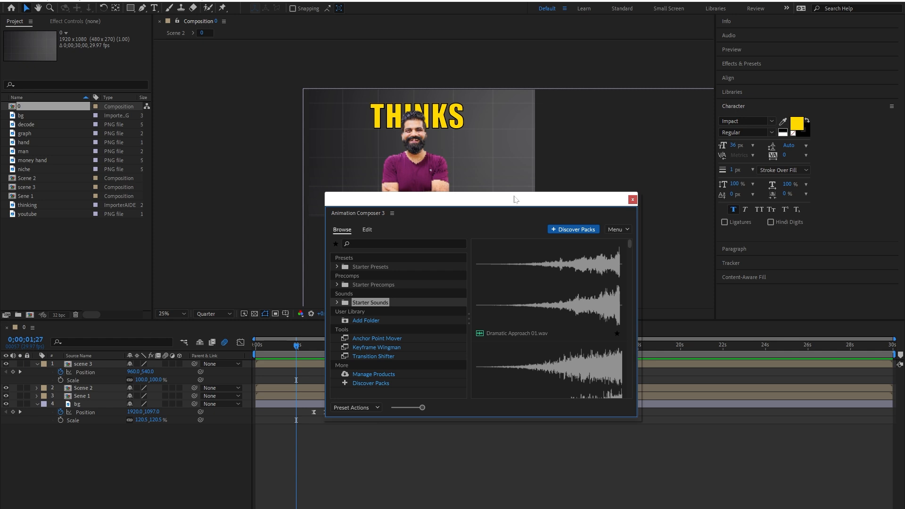
drag(512, 194, 530, 233)
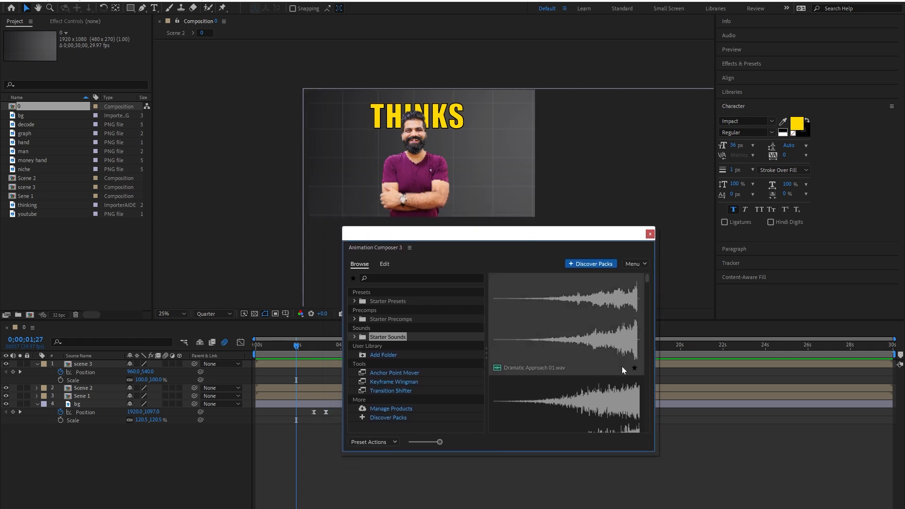
click(650, 234)
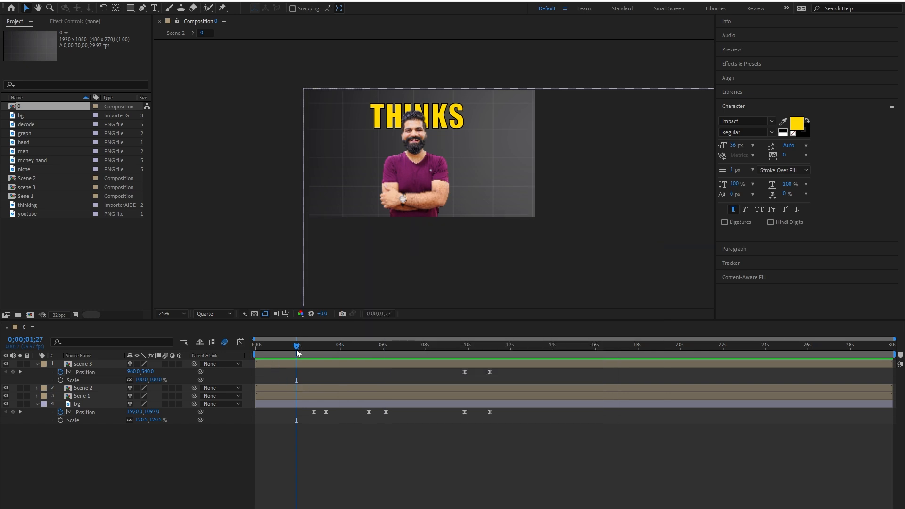
Play composition 0 from the first frame and stop at about 0;00;13;07
drag(297, 353, 156, 377)
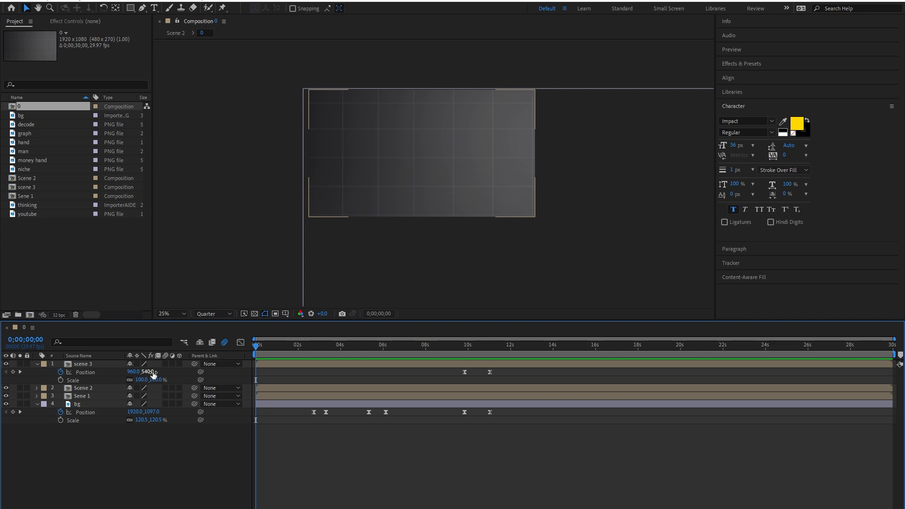
drag(434, 455, 341, 432)
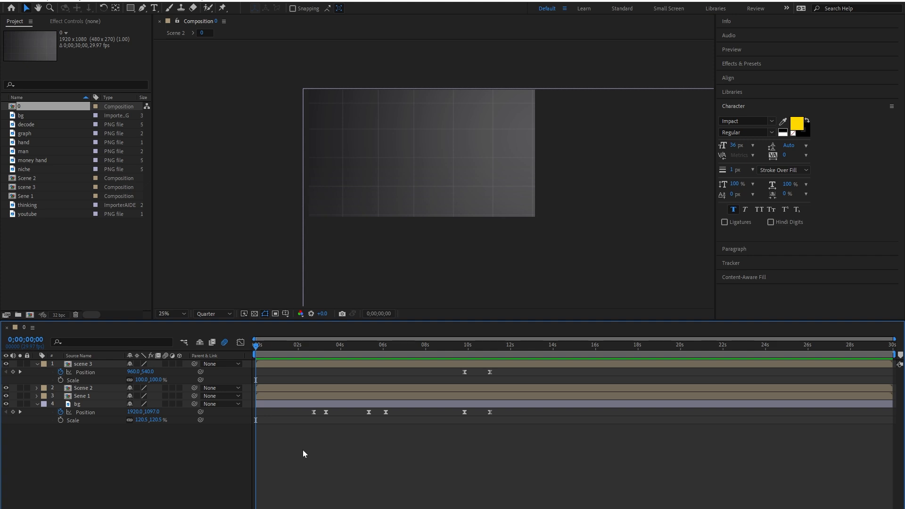
key(space)
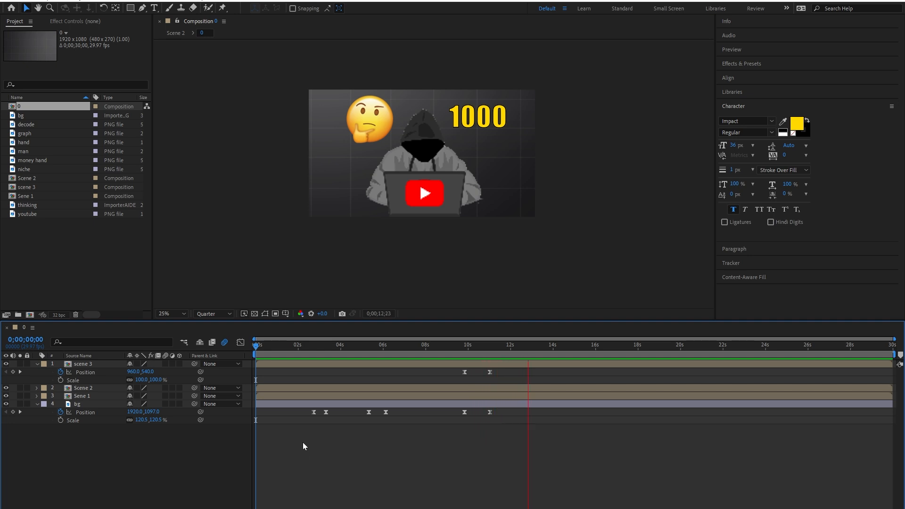
key(space)
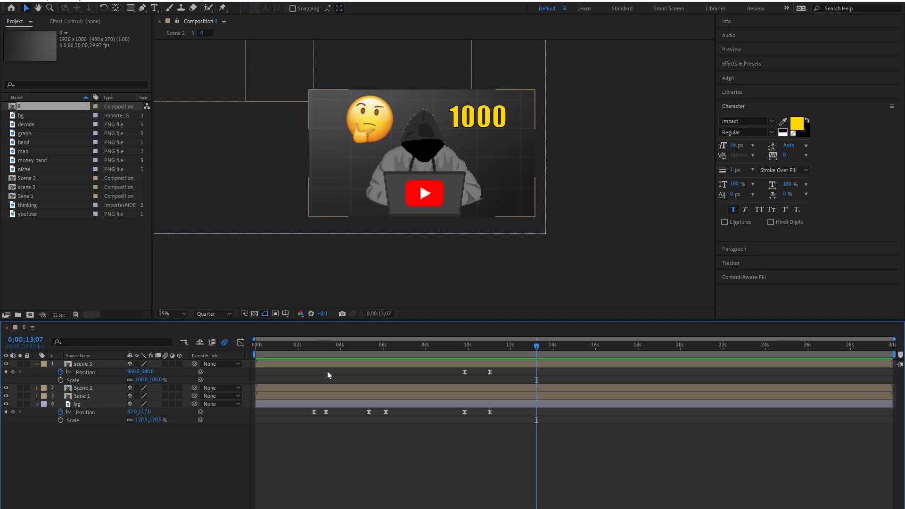
Inspect the Sene 1 and bg layers and the Position keyframes of scene 3 and bg, leaving nothing selected
click(324, 390)
click(321, 397)
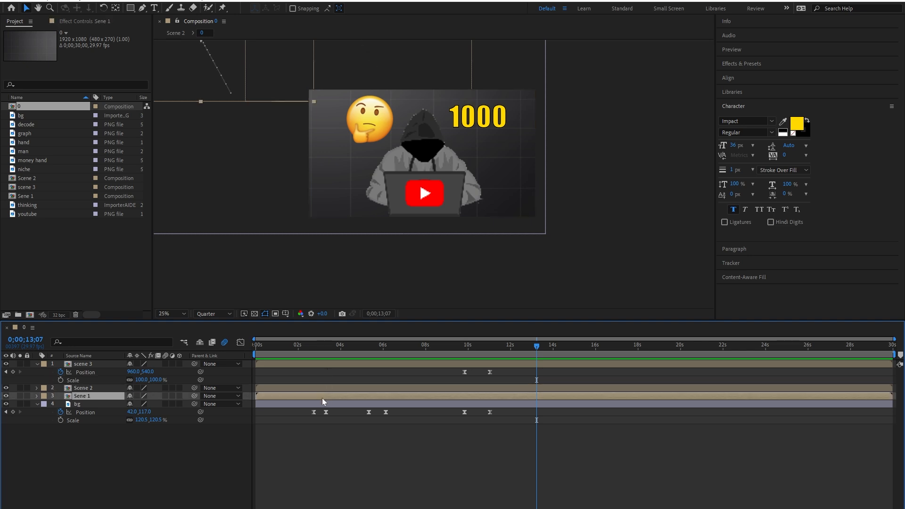
click(323, 406)
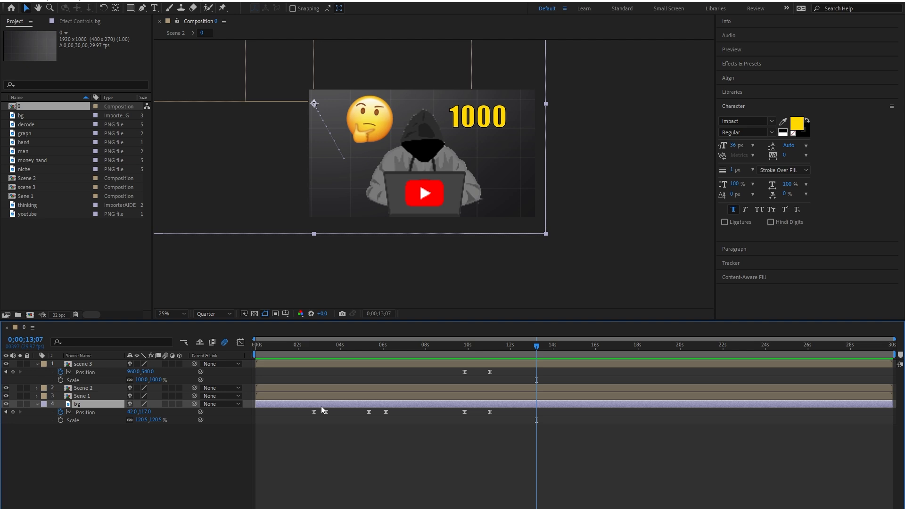
click(331, 464)
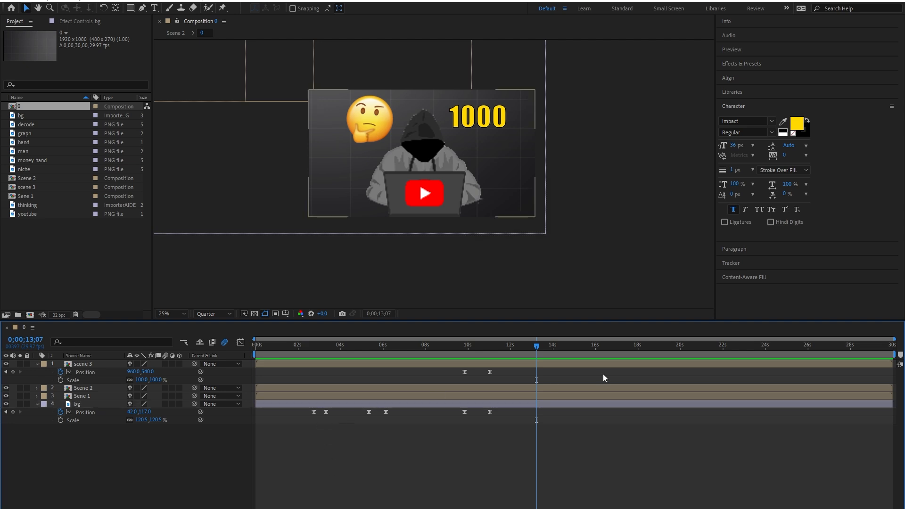
drag(644, 460, 274, 306)
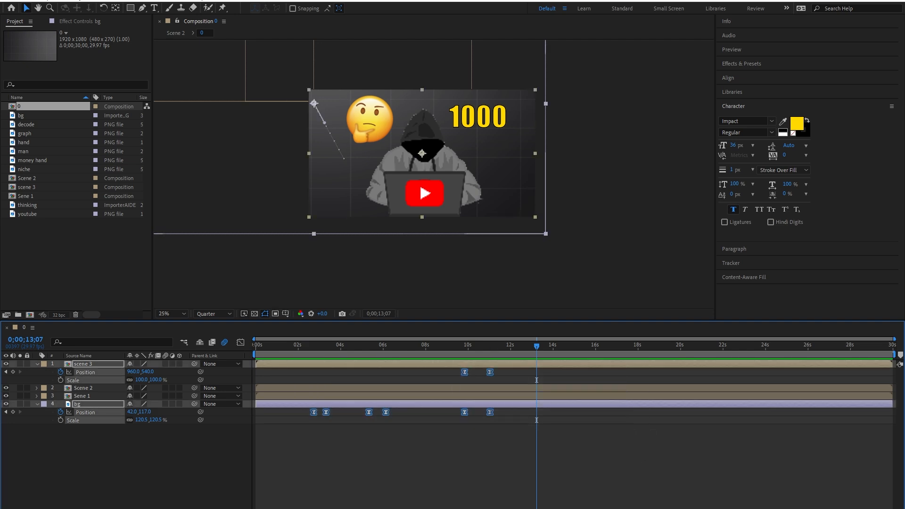
click(484, 414)
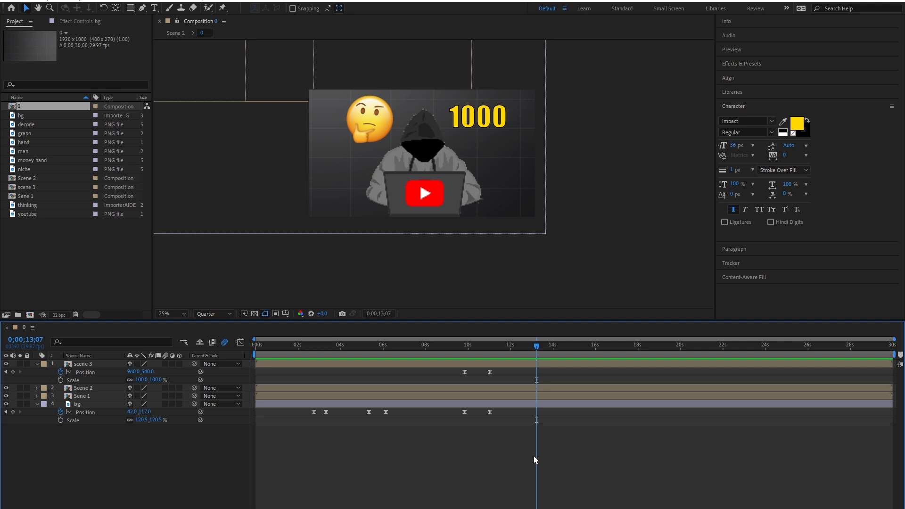
Move the current time to 0;00;07;03 and select all Position keyframes of the scene 3 and bg layers
drag(537, 350, 407, 357)
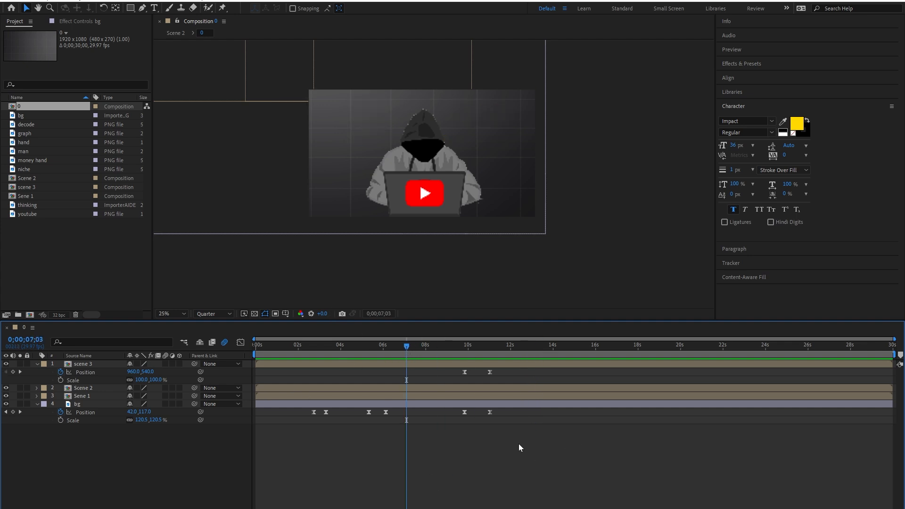
drag(473, 437, 271, 377)
drag(526, 437, 279, 363)
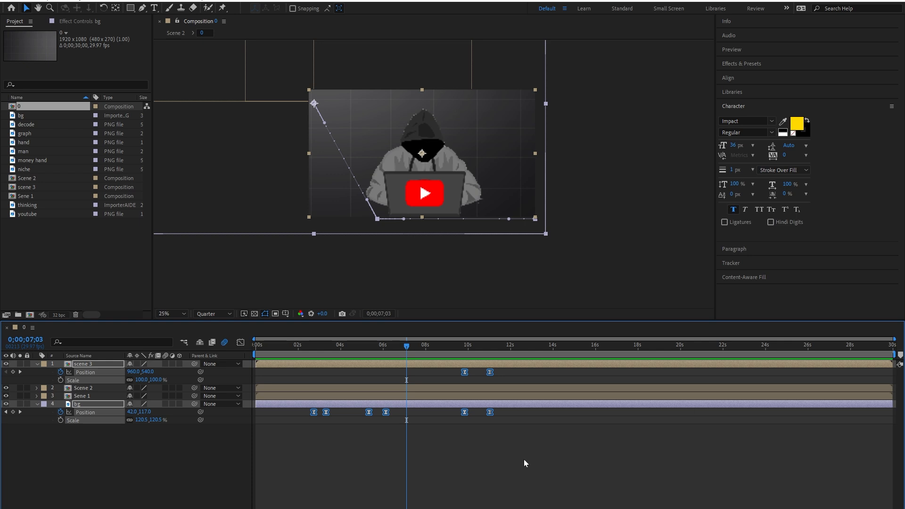